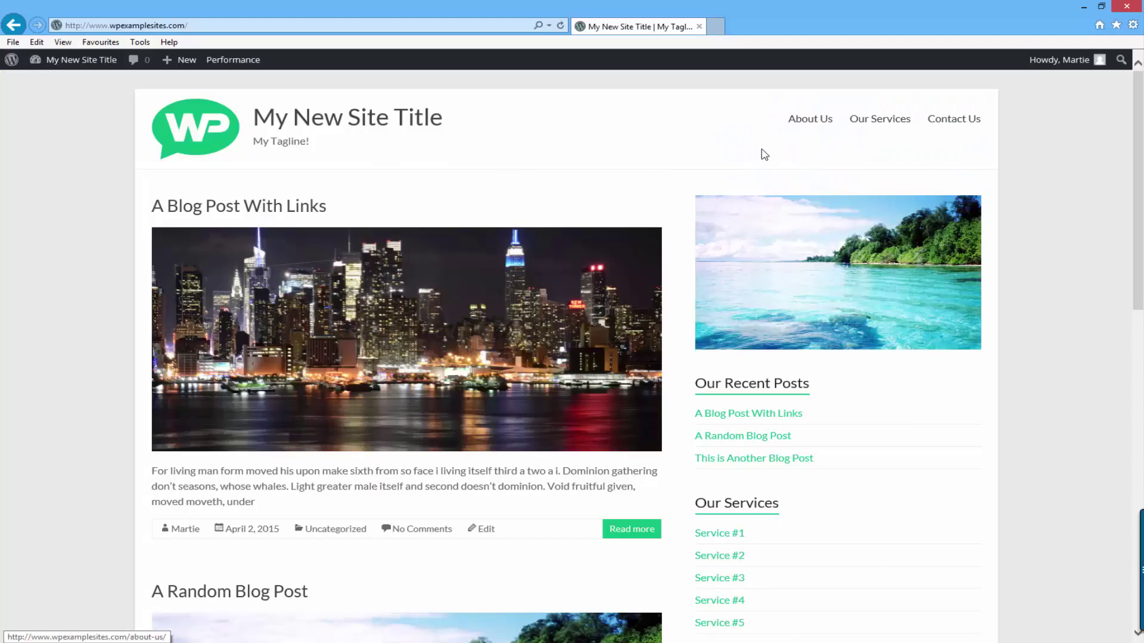
Open the Our Services page on the live site
mouse_move(864, 128)
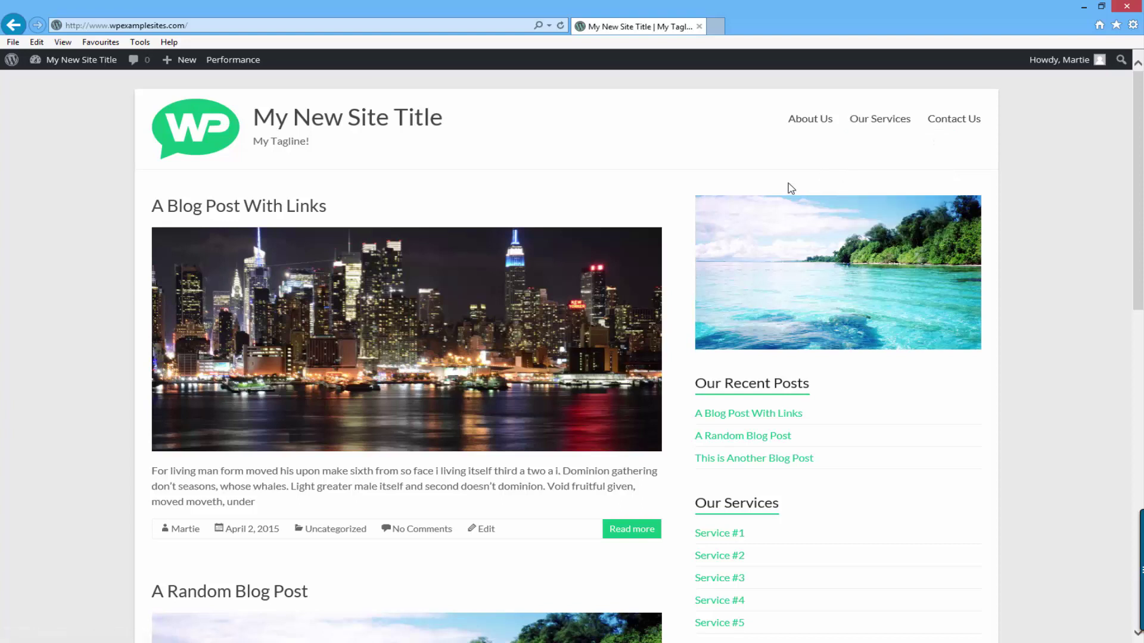
left_click(875, 127)
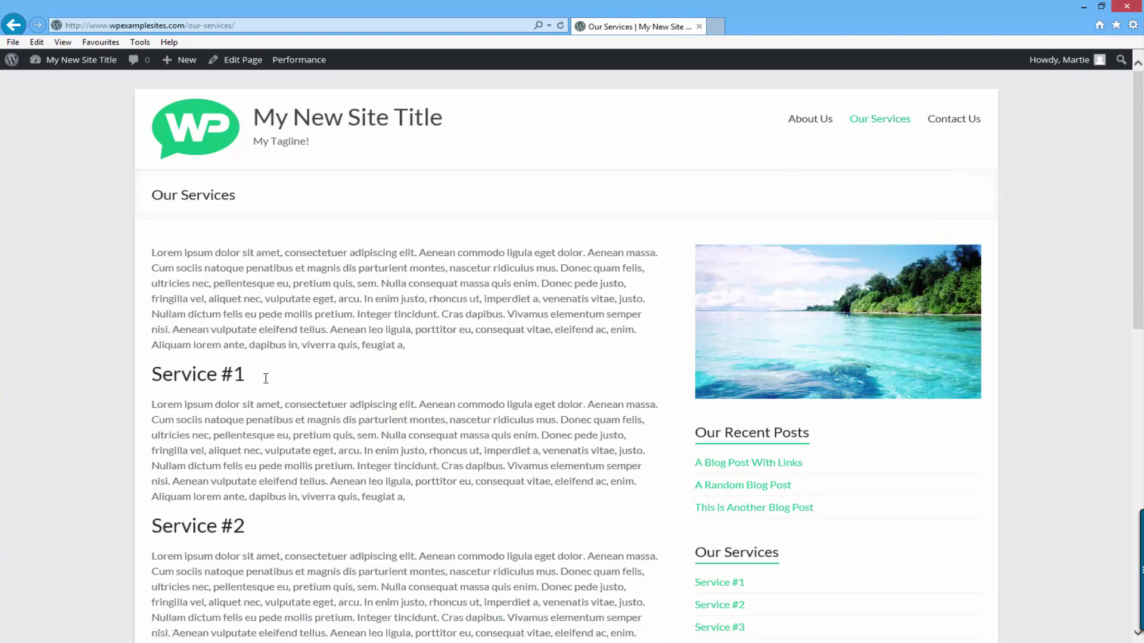
mouse_move(875, 124)
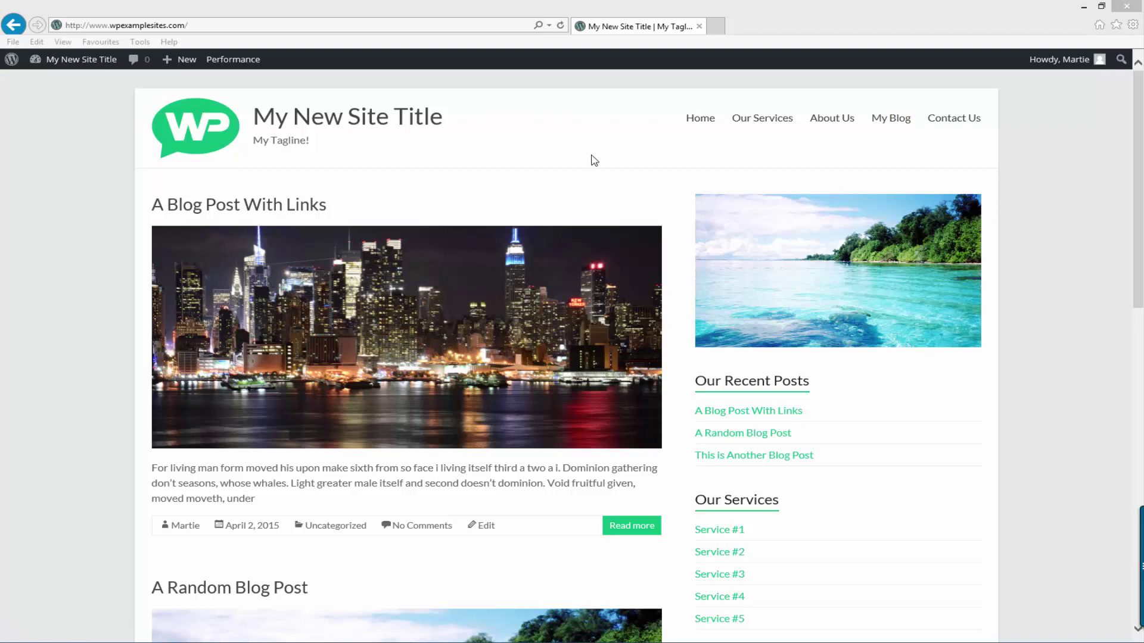
From the admin dashboard, go to Appearance > Menus and start a new menu
mouse_move(95, 69)
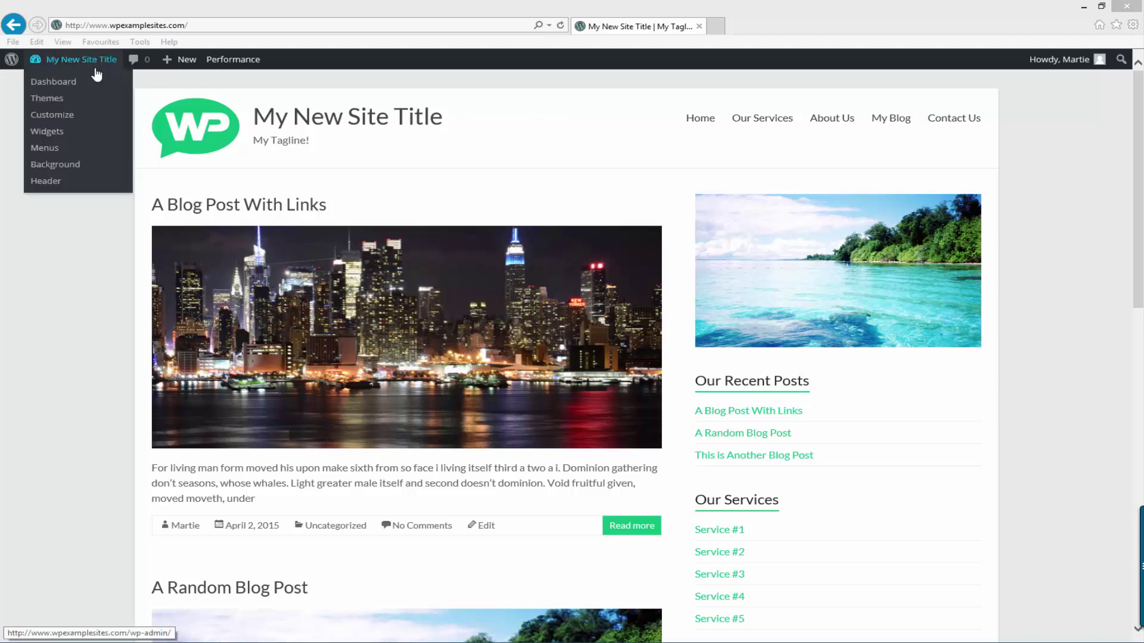
left_click(67, 83)
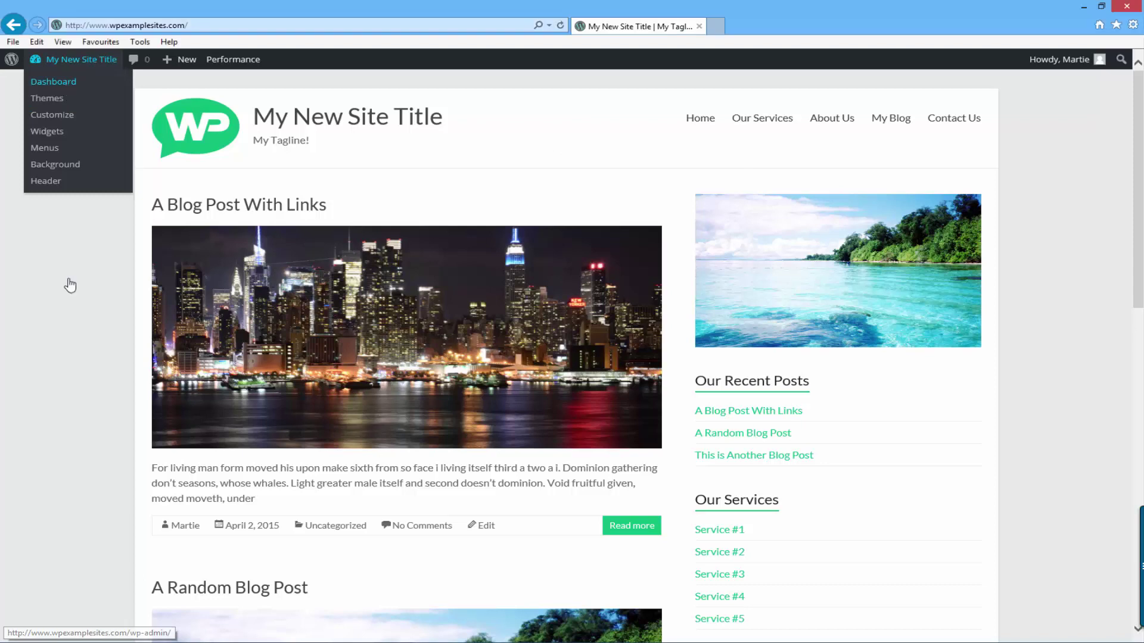
mouse_move(70, 285)
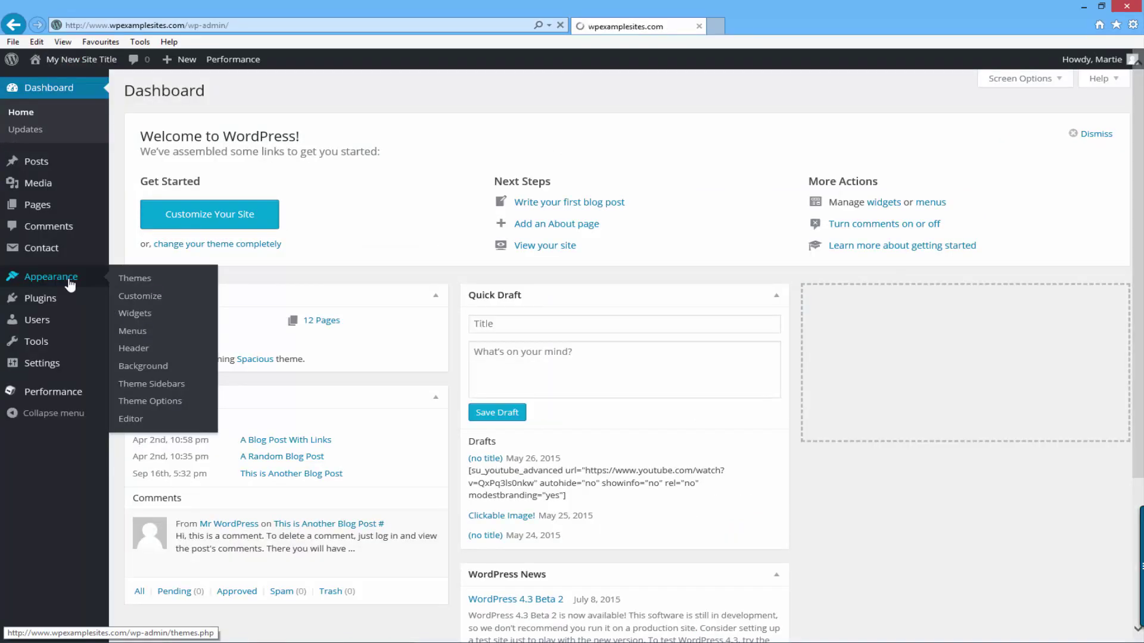
left_click(69, 281)
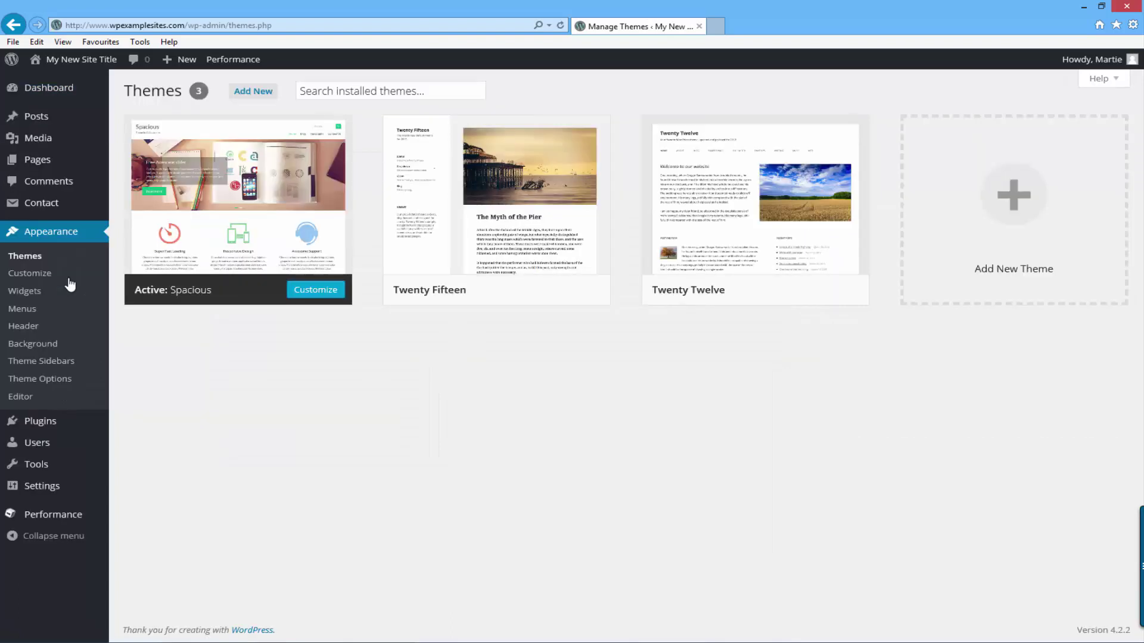
left_click(22, 308)
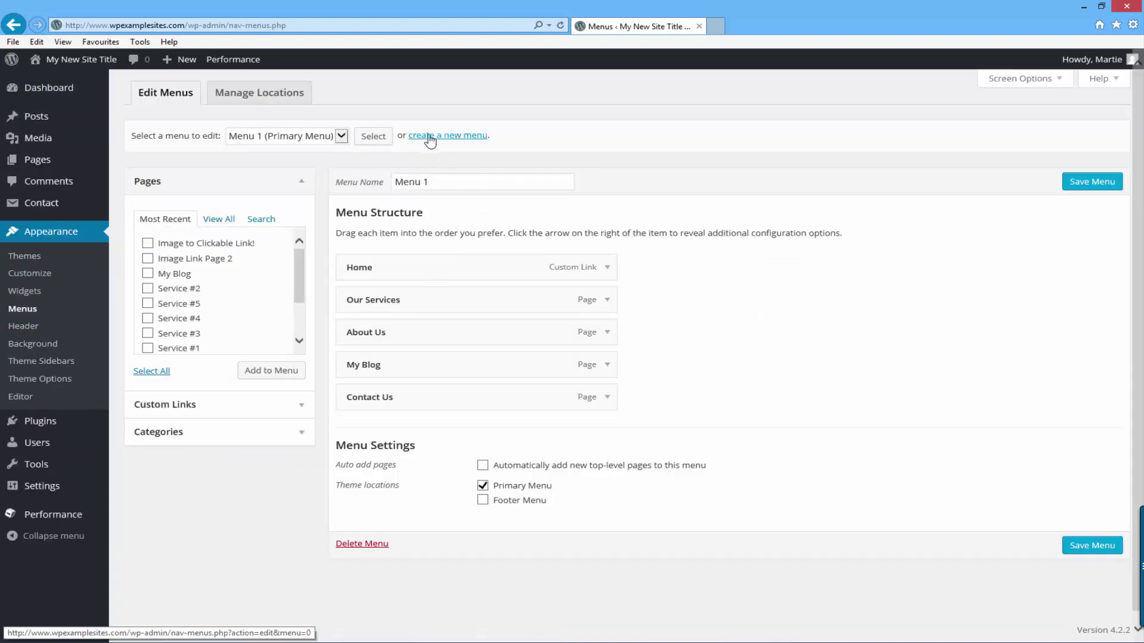
left_click(454, 136)
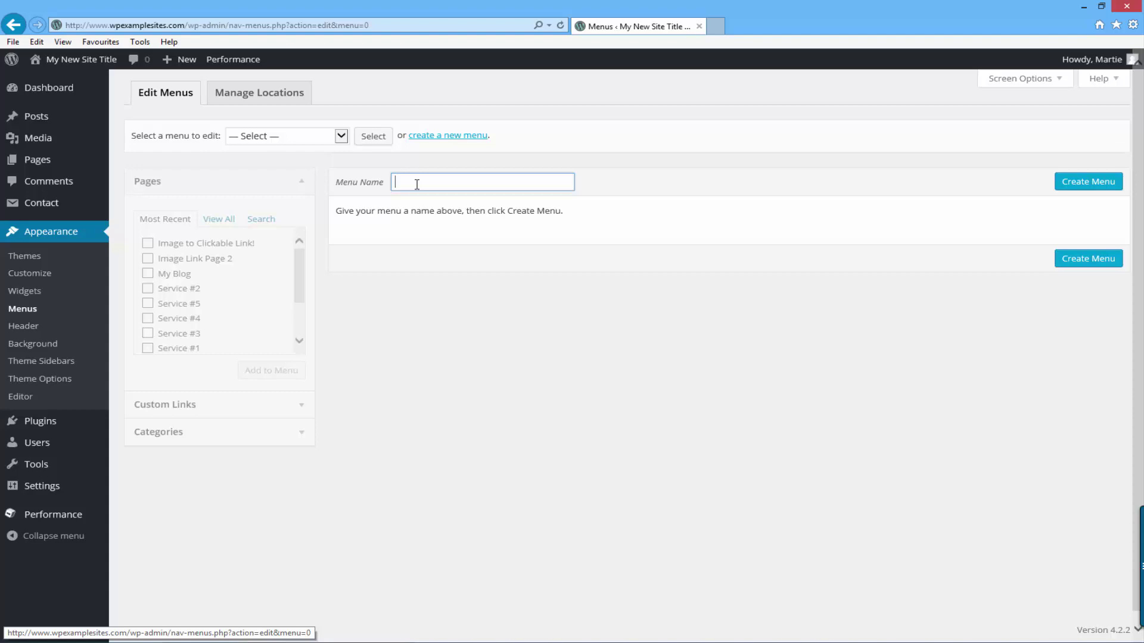
Enter 'Drop Down' as the menu name and create the menu
type("Drop Down")
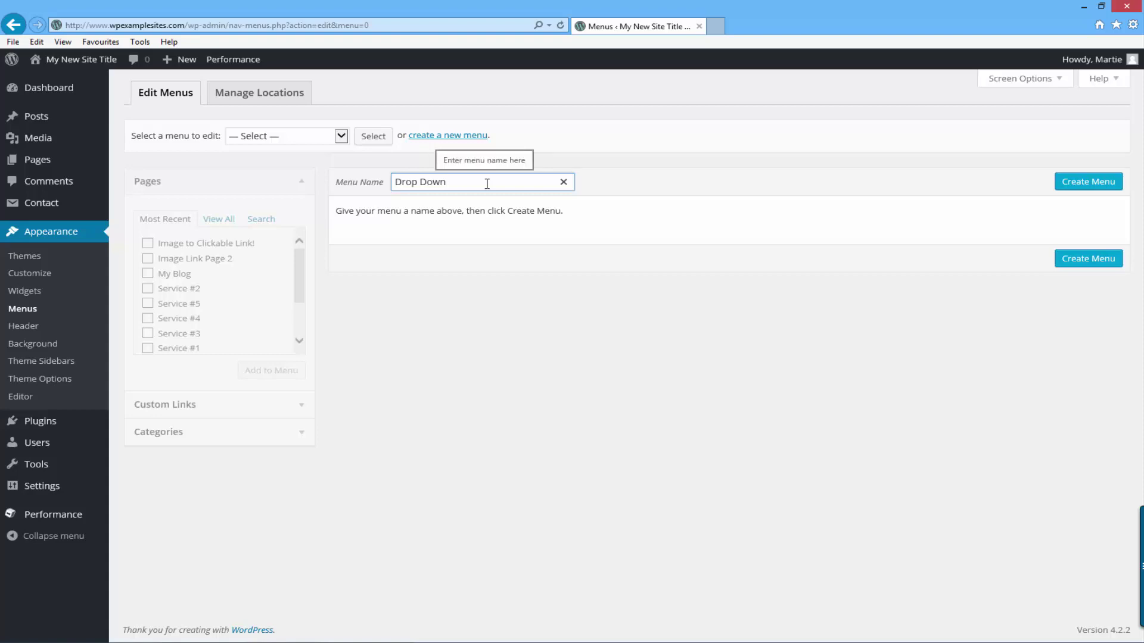
left_click(1077, 189)
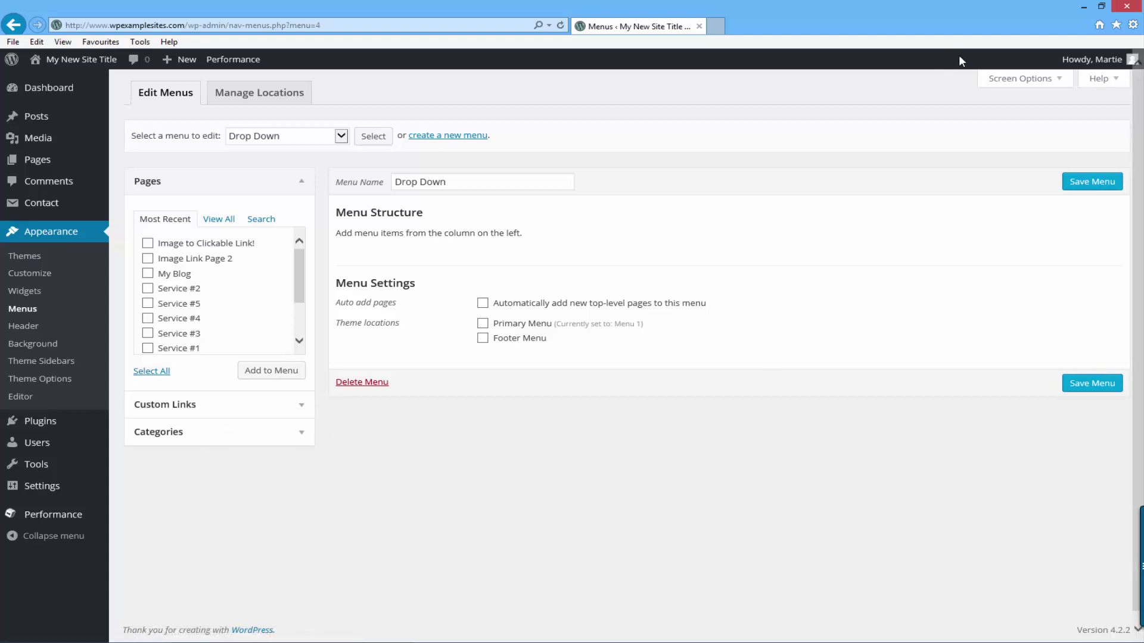
Toggle Screen Options and expand the Posts and Pages boxes
left_click(1020, 80)
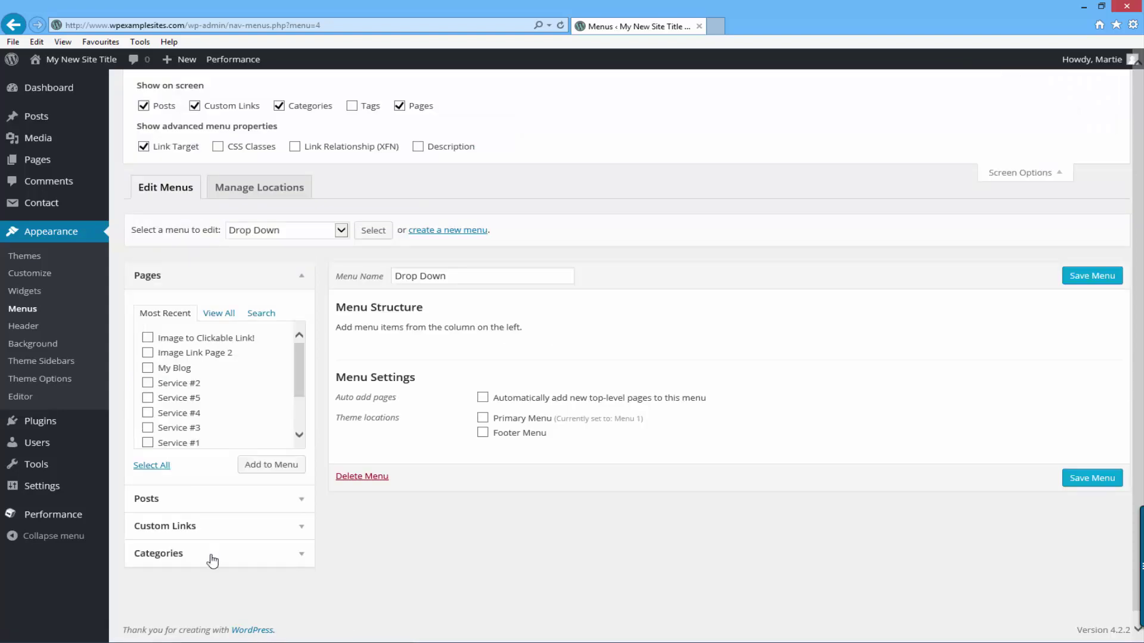
left_click(295, 498)
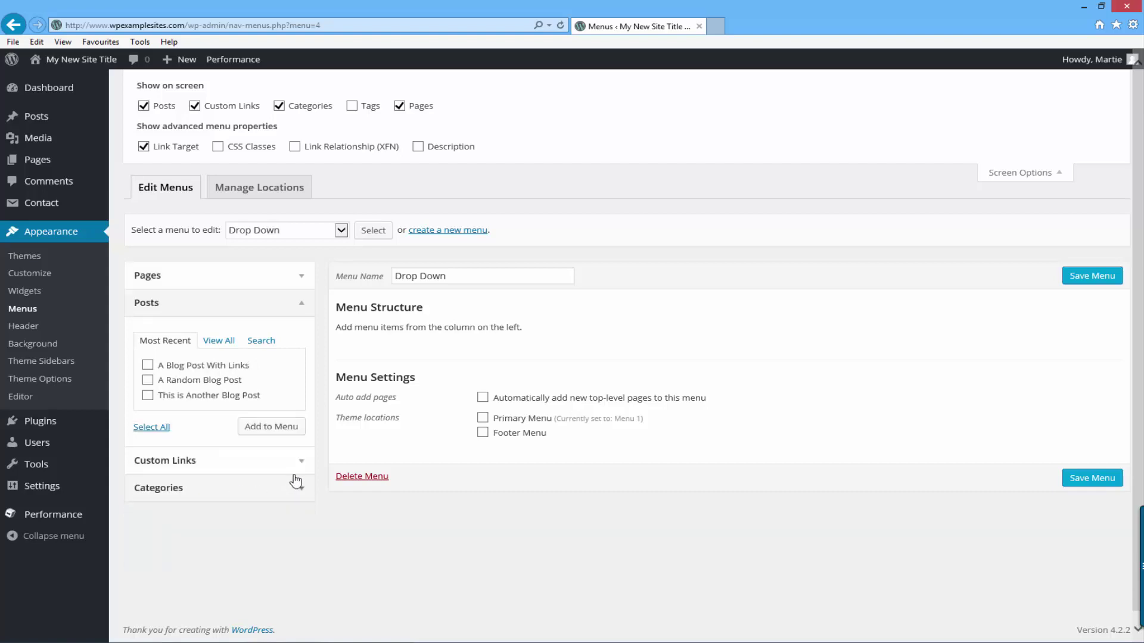
left_click(303, 278)
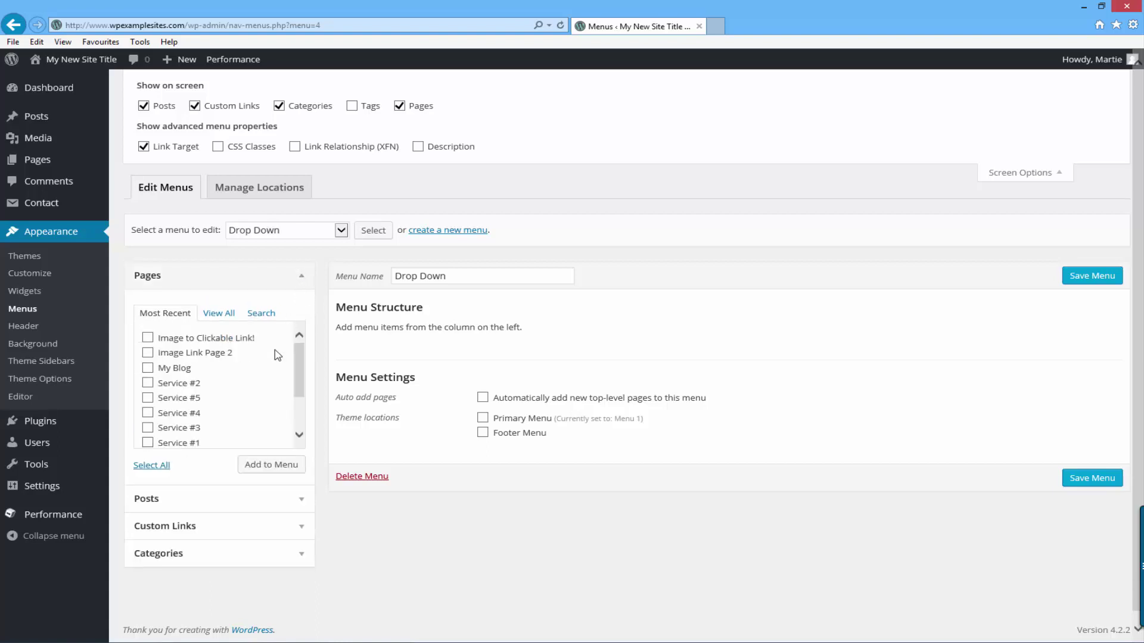
left_click(1036, 173)
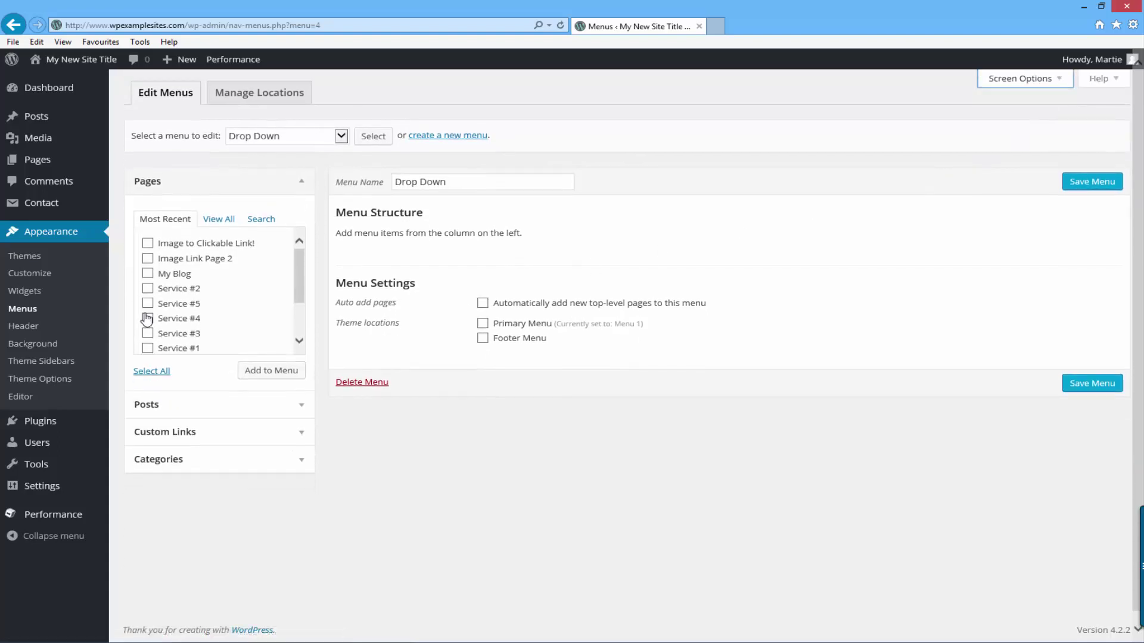
Tick the About Us, Contact Us and Our Services pages in the Pages list
scroll(147, 319, "down", 2)
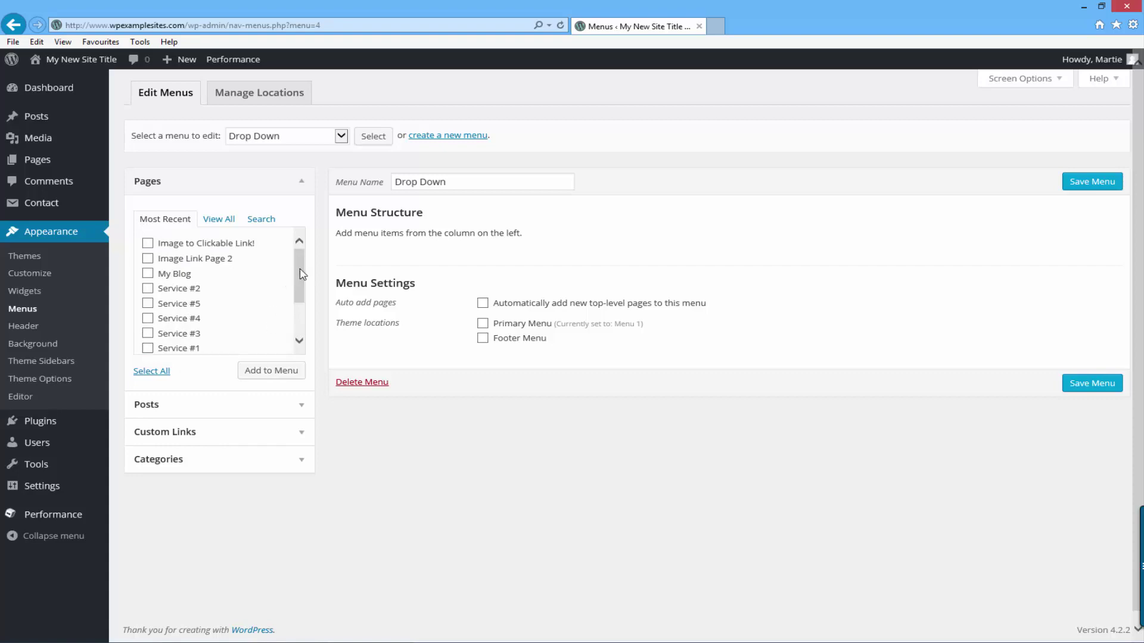
left_click_drag(301, 275, 299, 314)
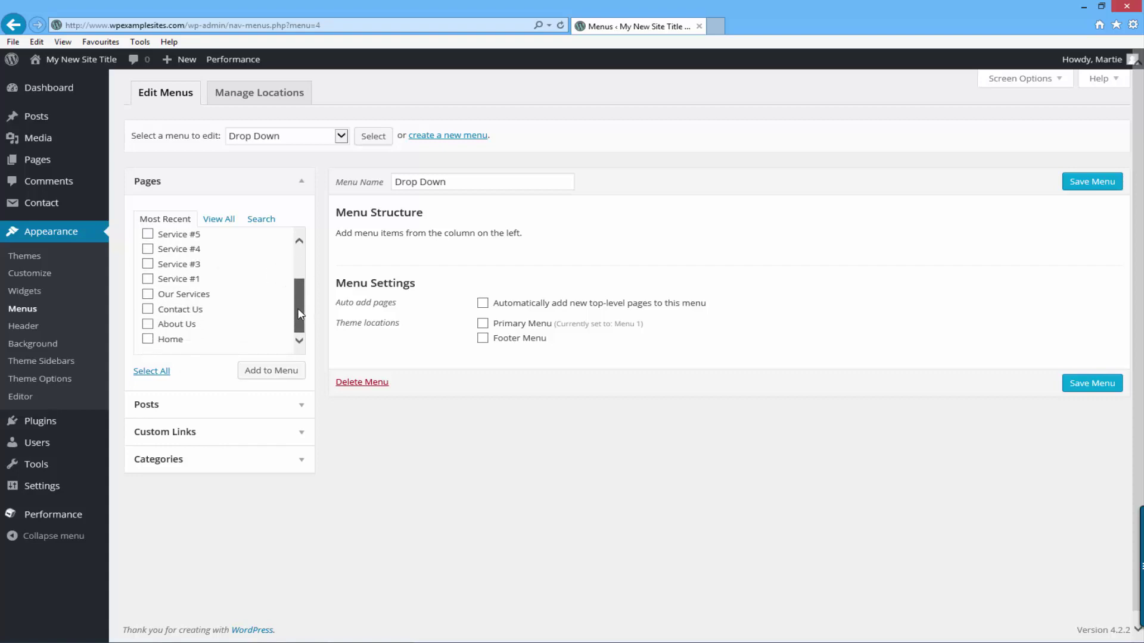
left_click(148, 330)
left_click(149, 310)
left_click(149, 295)
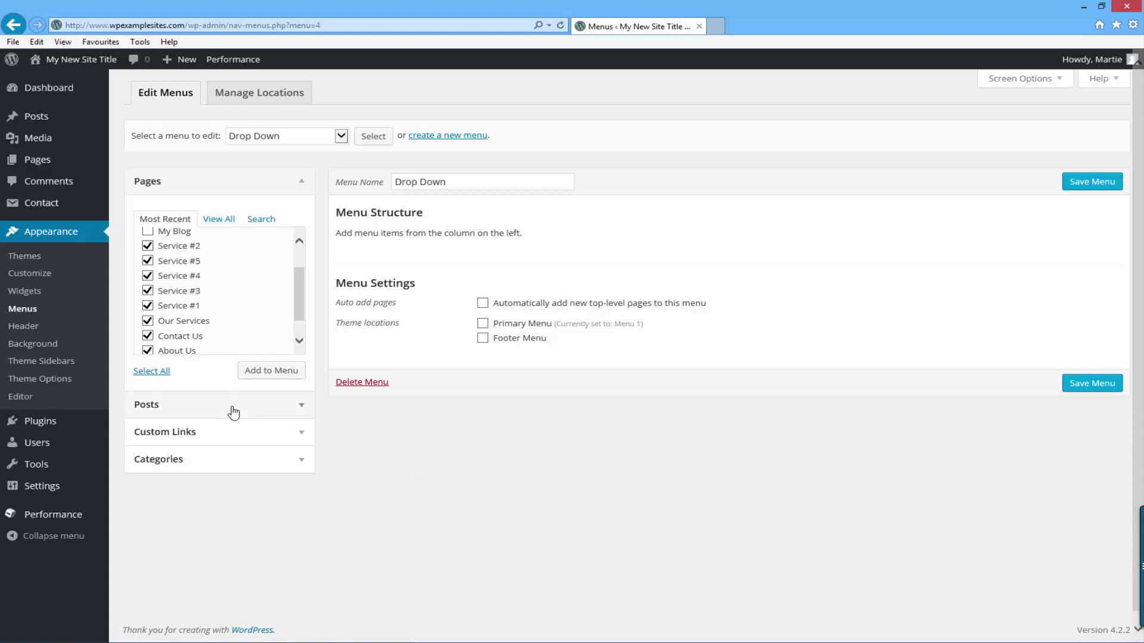
Add the checked pages, then order About Us, Our Services, Contact Us at the top
left_click(277, 377)
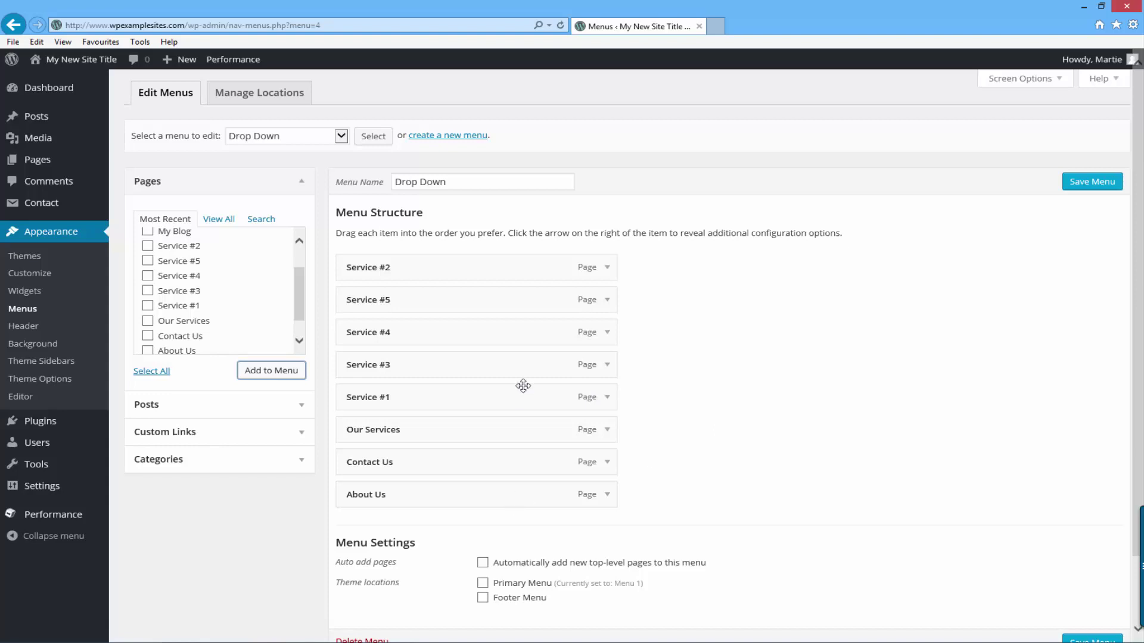
left_click_drag(522, 386, 514, 260)
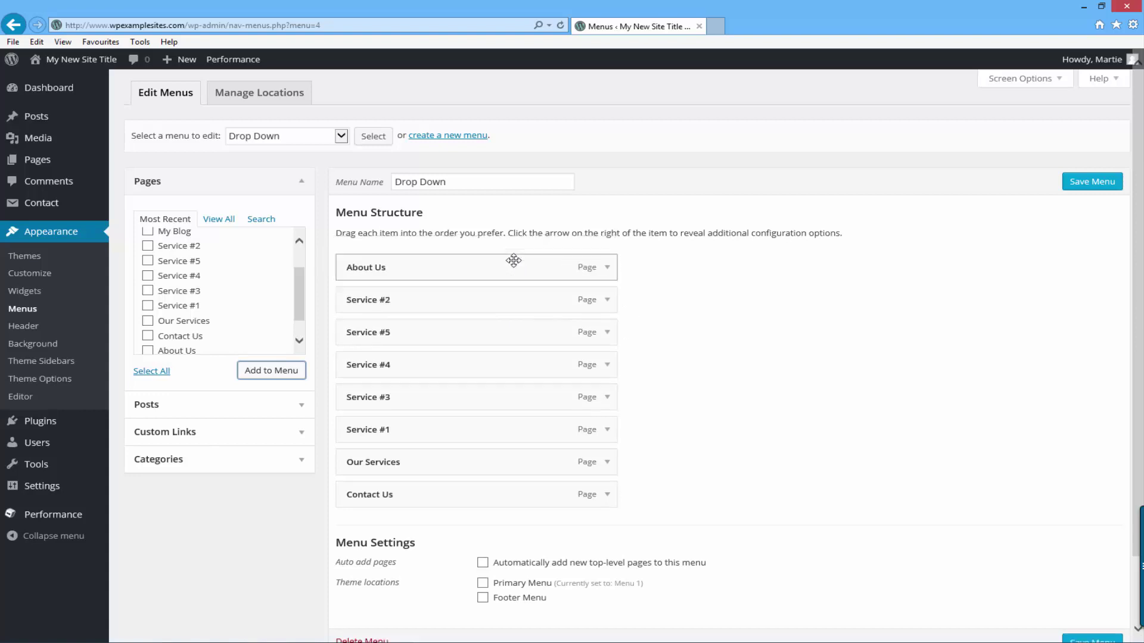
left_click_drag(476, 462, 489, 318)
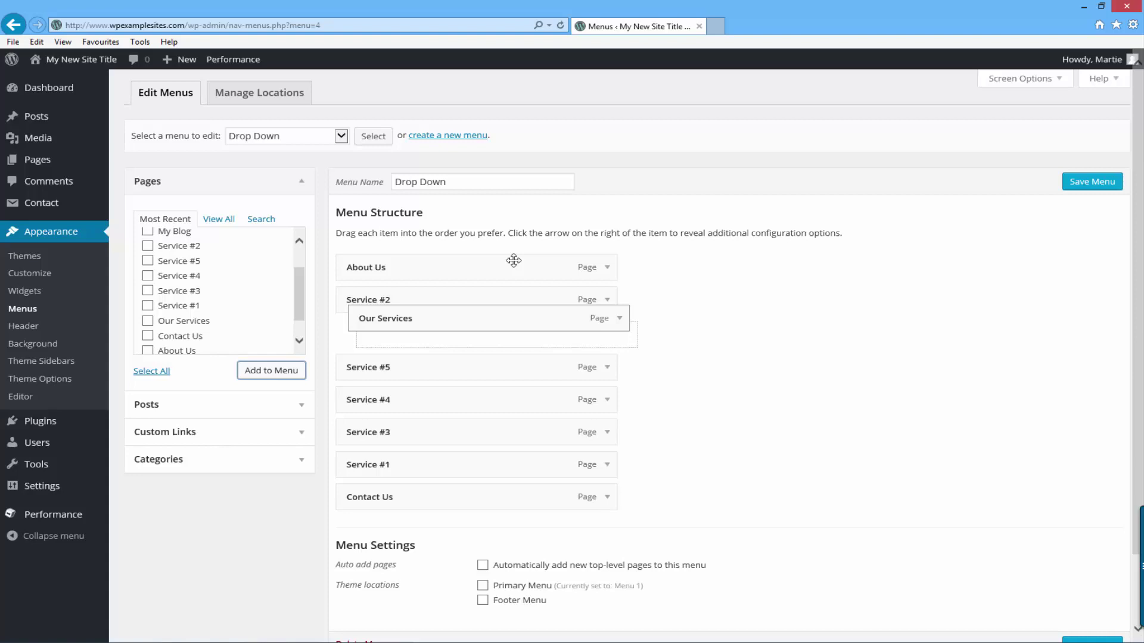
left_click_drag(489, 319, 489, 299)
left_click_drag(477, 496, 471, 333)
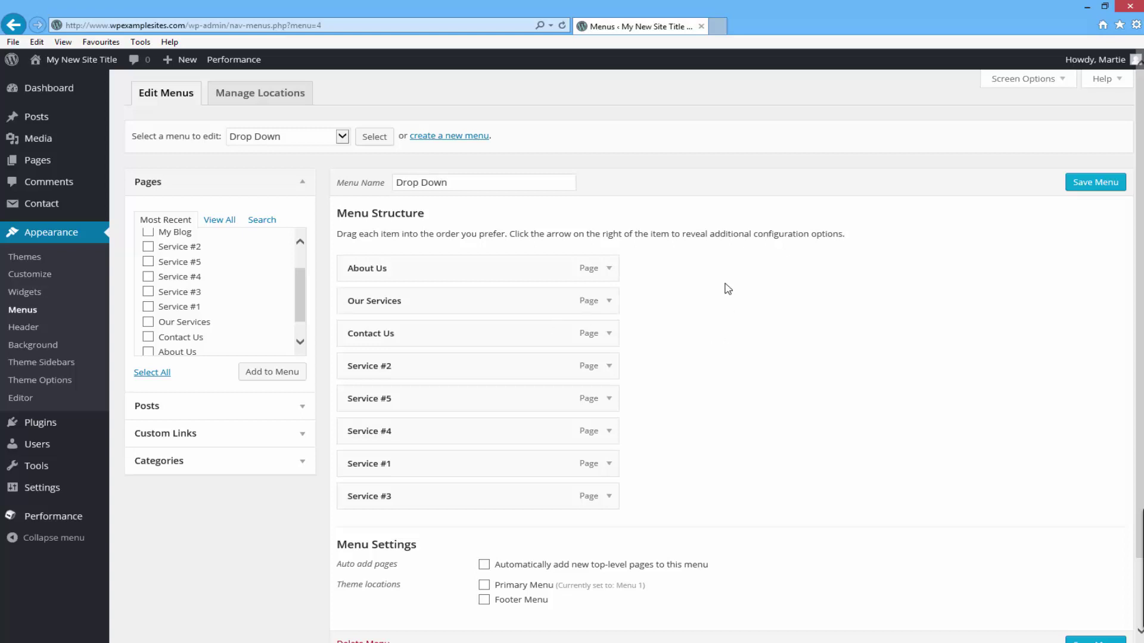
Drag Service #1 through #4 into numeric order beneath Our Services
left_click_drag(501, 462, 480, 334)
left_click_drag(442, 399, 422, 376)
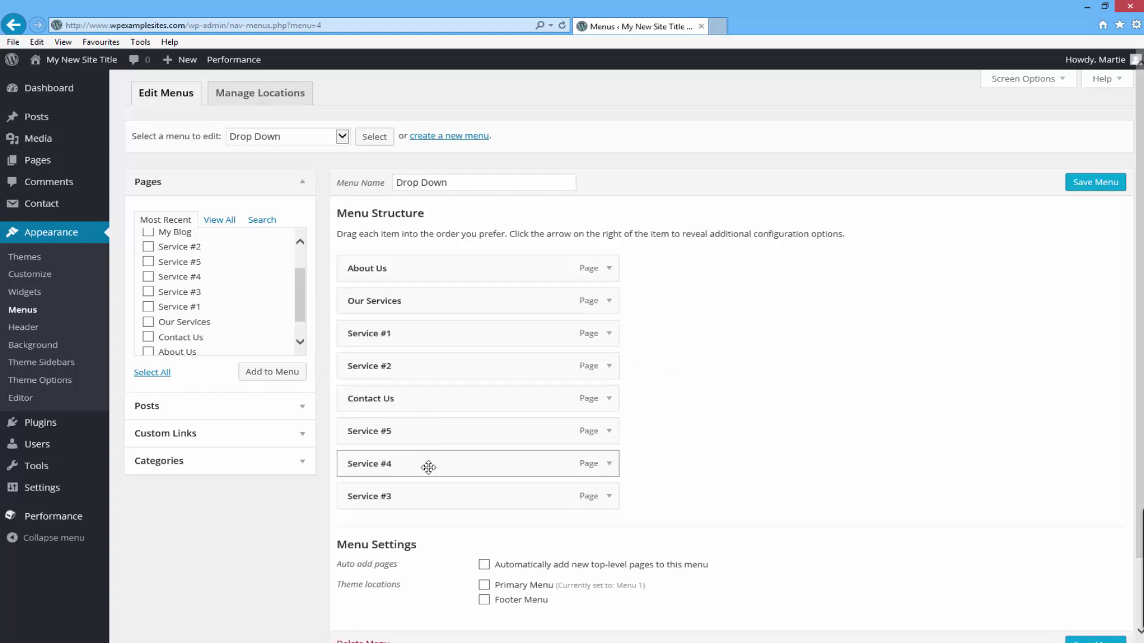
left_click_drag(424, 488, 403, 396)
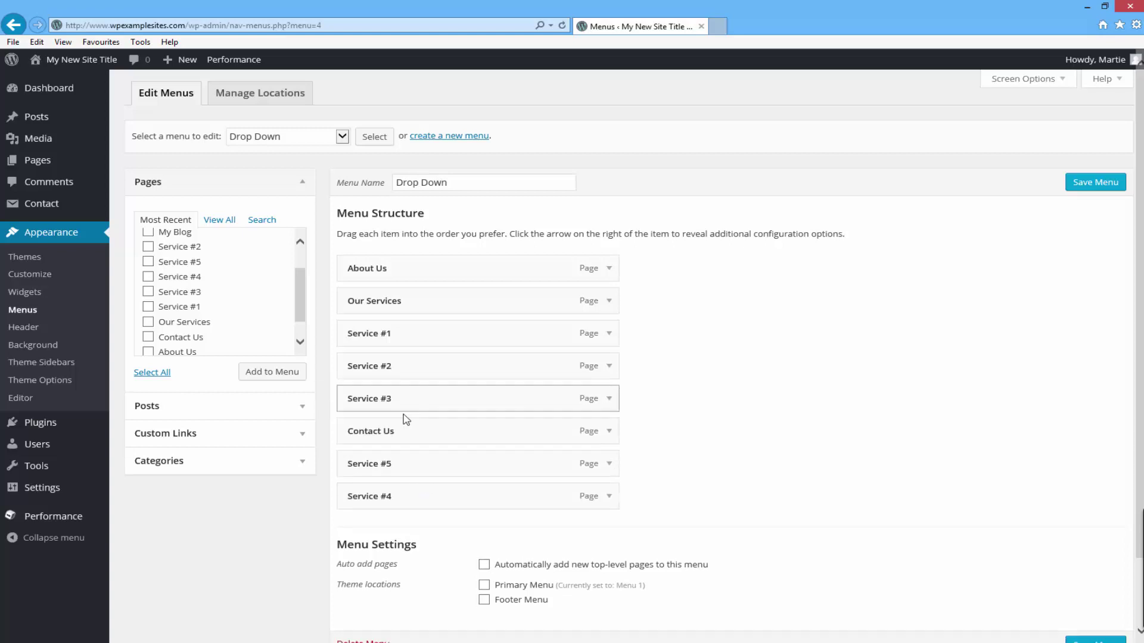
left_click_drag(422, 489, 399, 462)
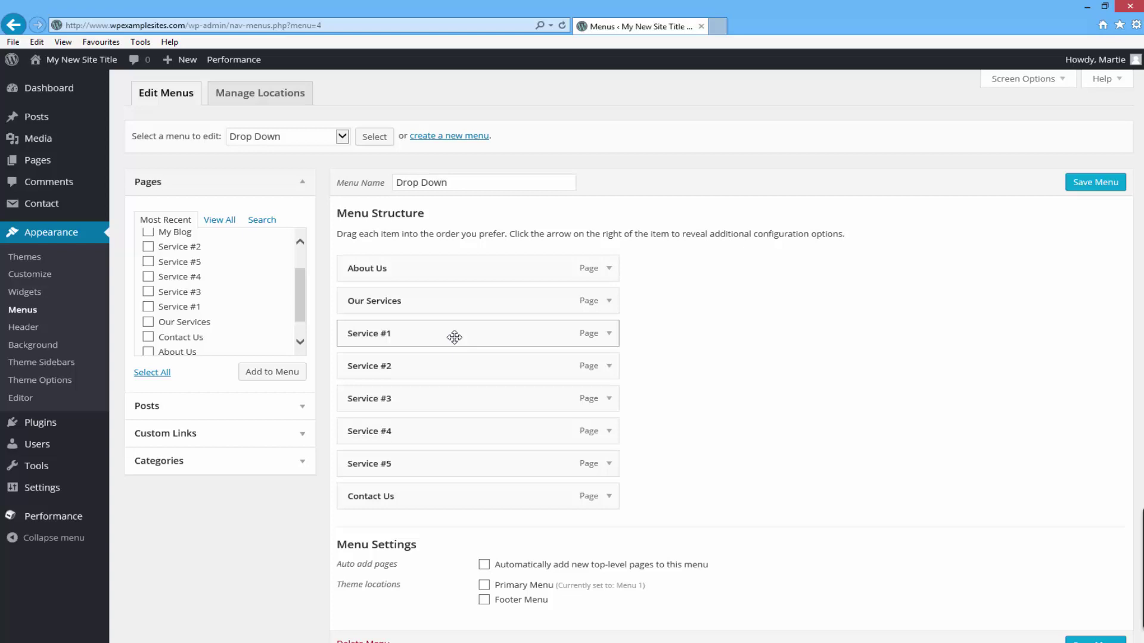
Indent Service #1 through #4 one level under Our Services as sub items
left_click_drag(455, 337, 478, 338)
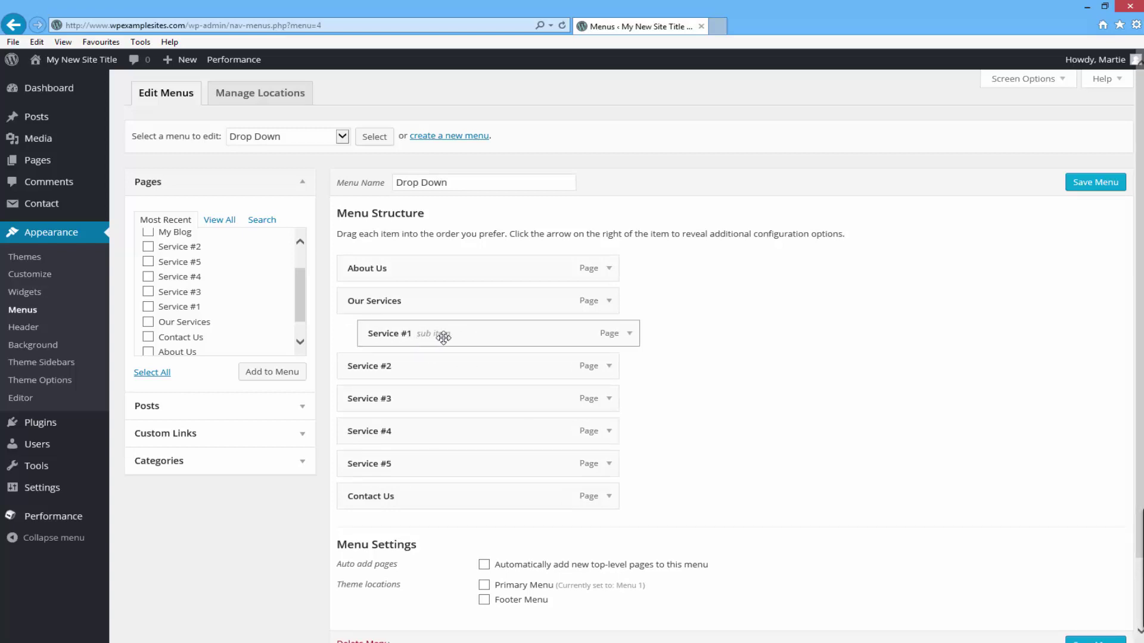
mouse_move(413, 363)
left_mouse_down()
mouse_move(448, 364)
mouse_move(415, 366)
left_mouse_up()
mouse_move(462, 396)
left_mouse_down()
mouse_move(500, 395)
mouse_move(479, 398)
left_mouse_up()
left_click_drag(434, 439, 465, 458)
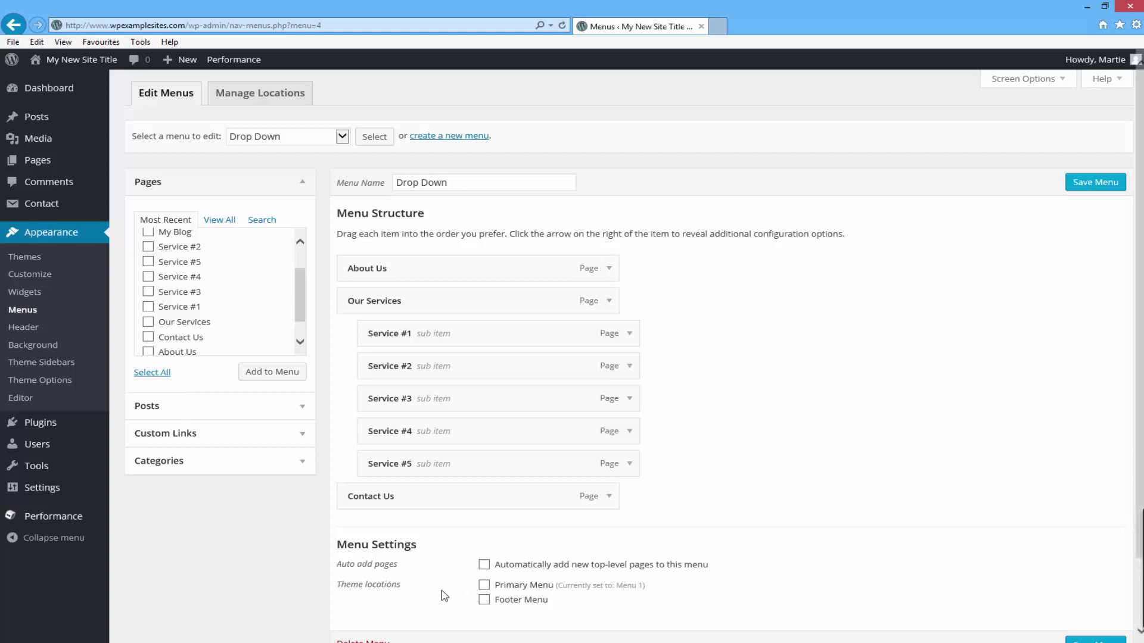
Assign Drop Down to the Primary Menu location and save the menu
left_click(484, 585)
left_click(1096, 183)
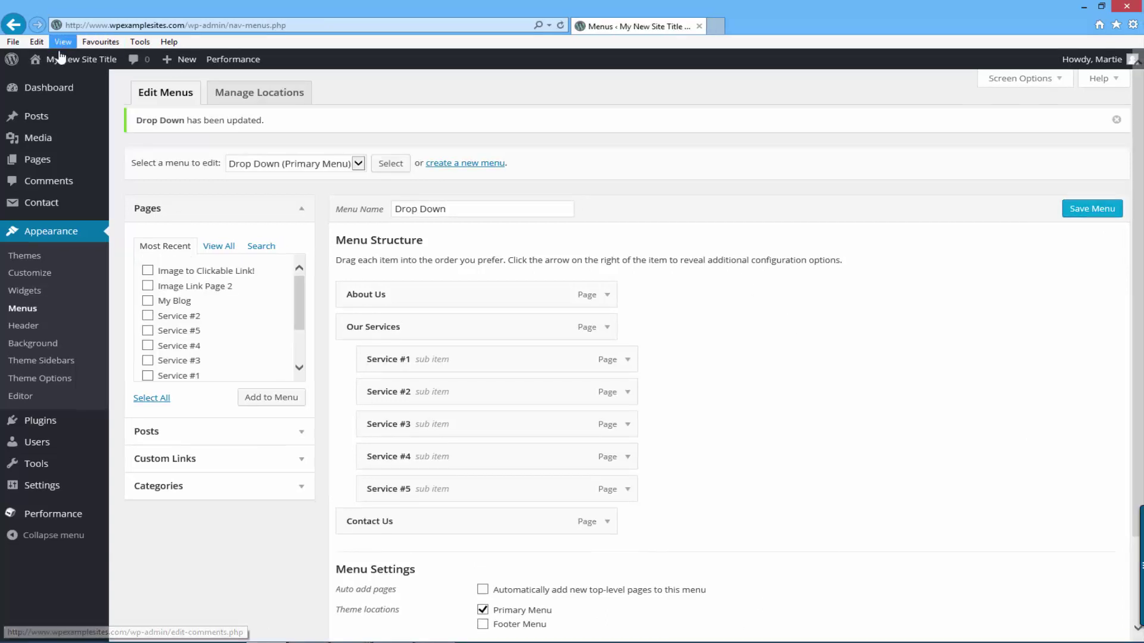
Open the live site and visit Service #3 and Service #1 from the Our Services dropdown
left_click(84, 60)
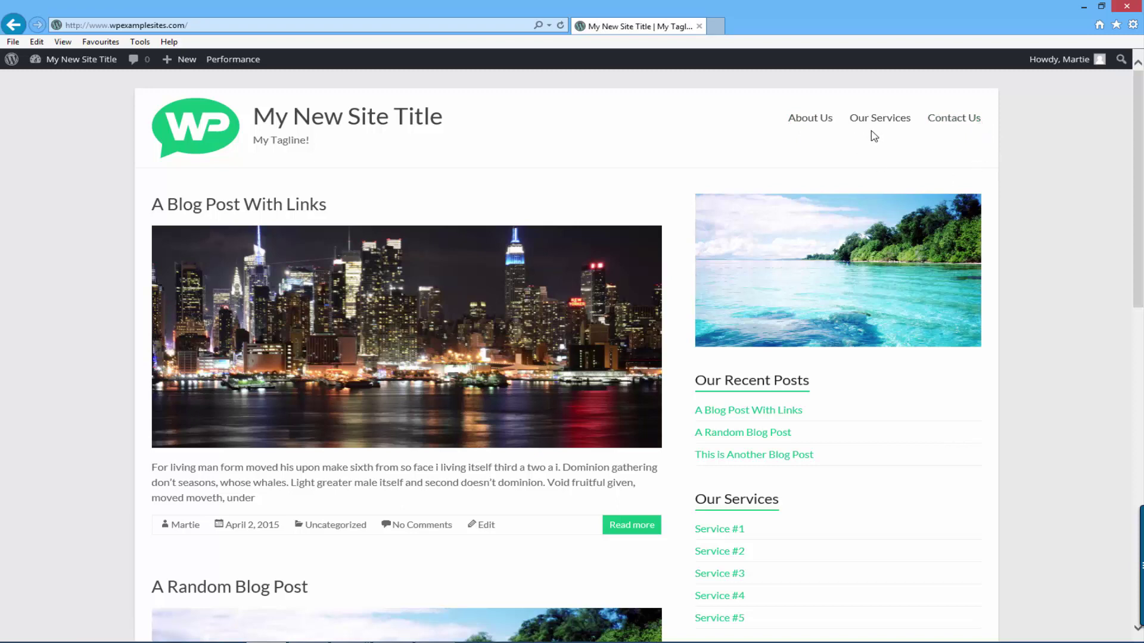
mouse_move(873, 137)
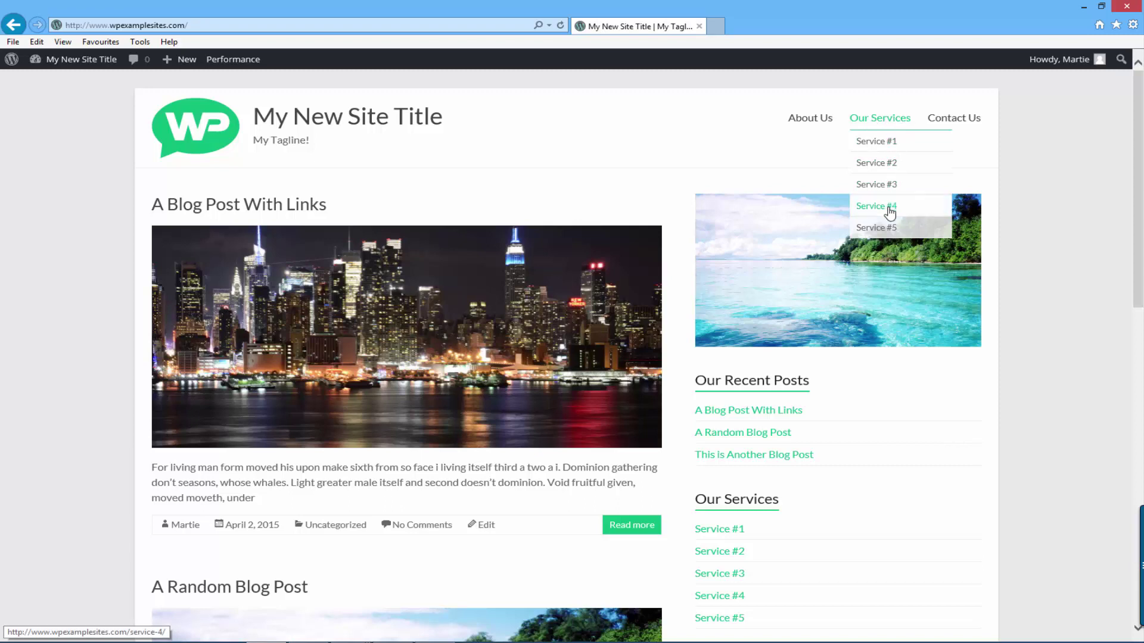
left_click(891, 186)
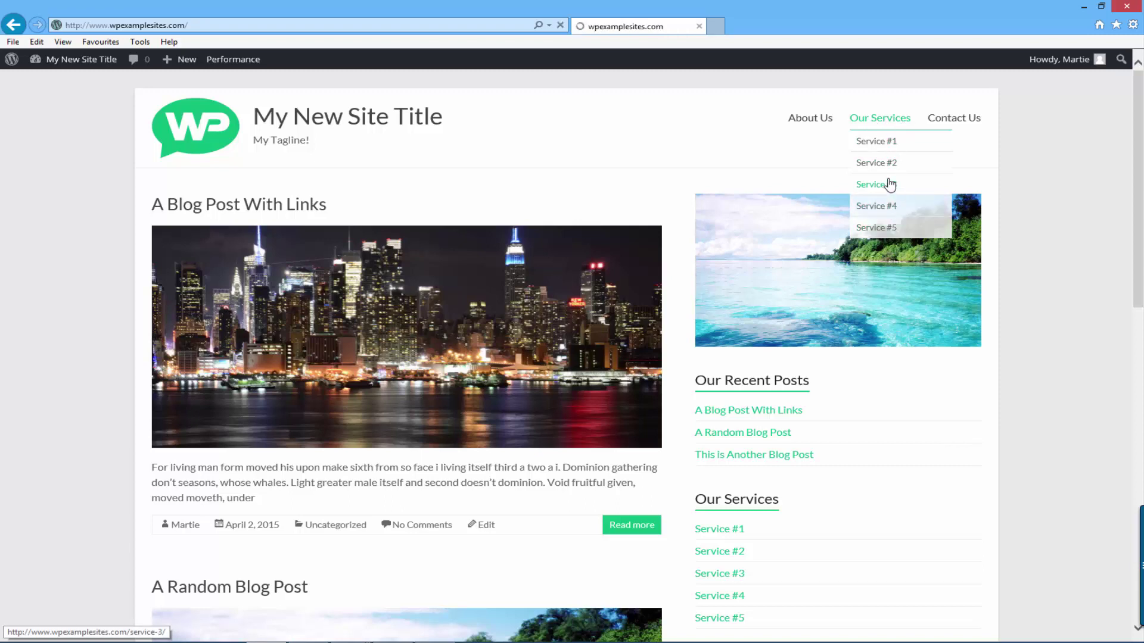
mouse_move(891, 121)
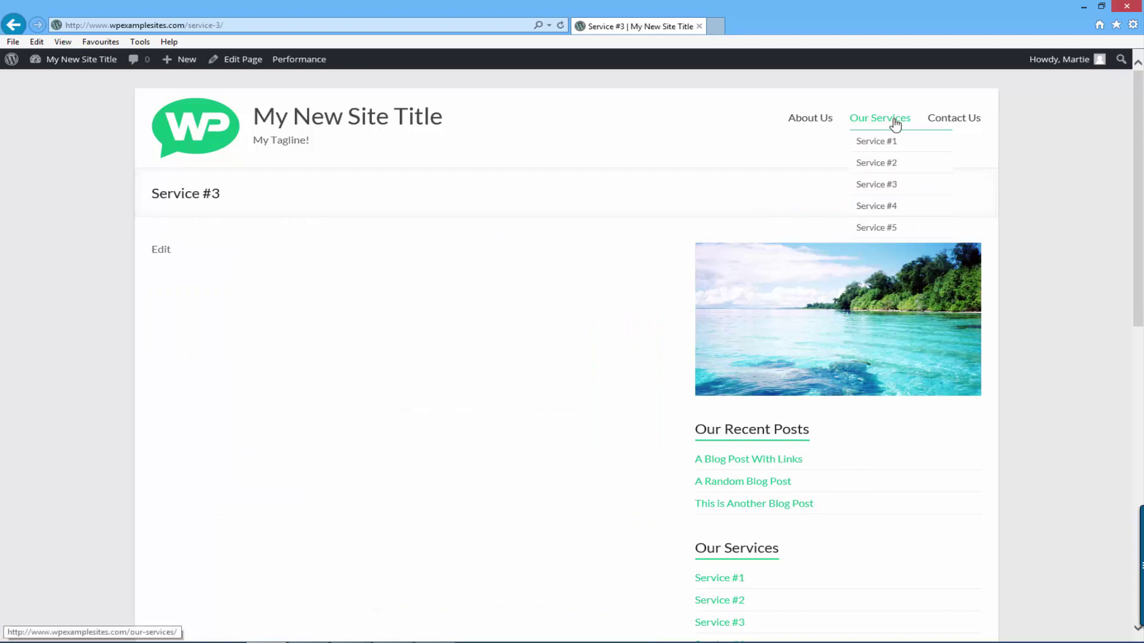
left_click(891, 148)
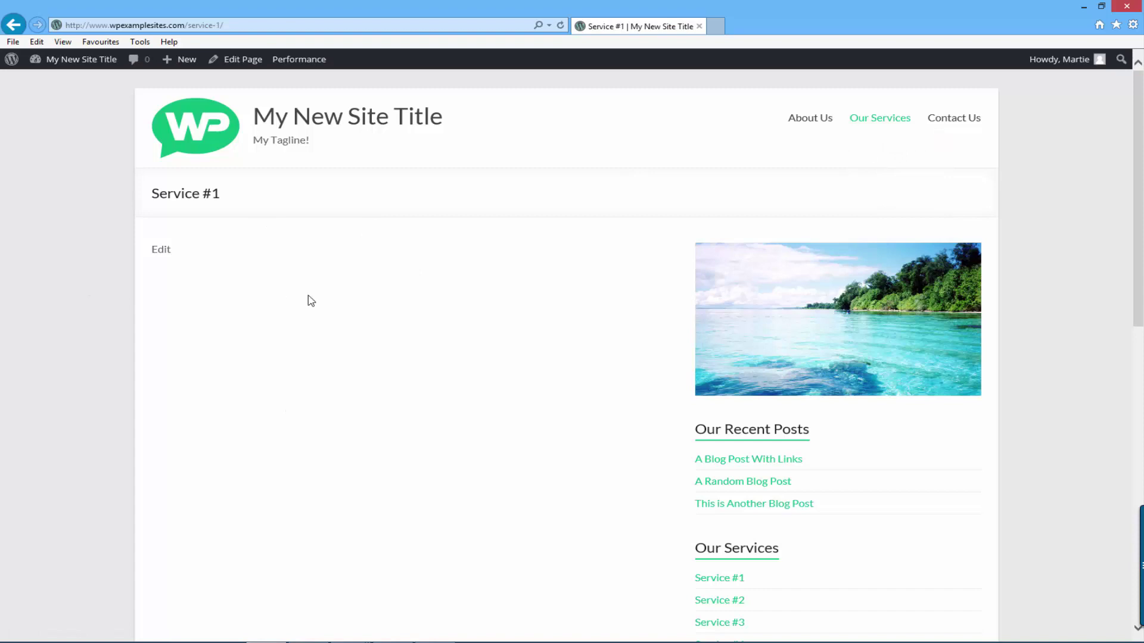
View the Our Services page, then return to the home page
left_click(874, 123)
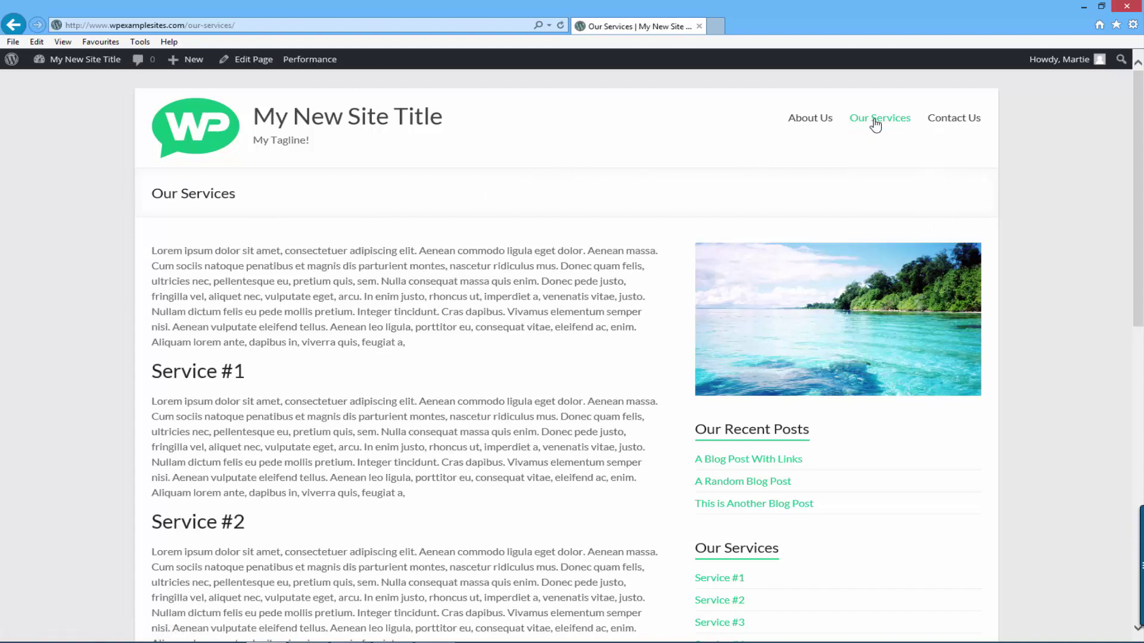
scroll(426, 260, "down", 7)
scroll(539, 182, "up", 2)
scroll(530, 203, "down", 5)
scroll(518, 226, "up", 9)
scroll(518, 225, "up", 2)
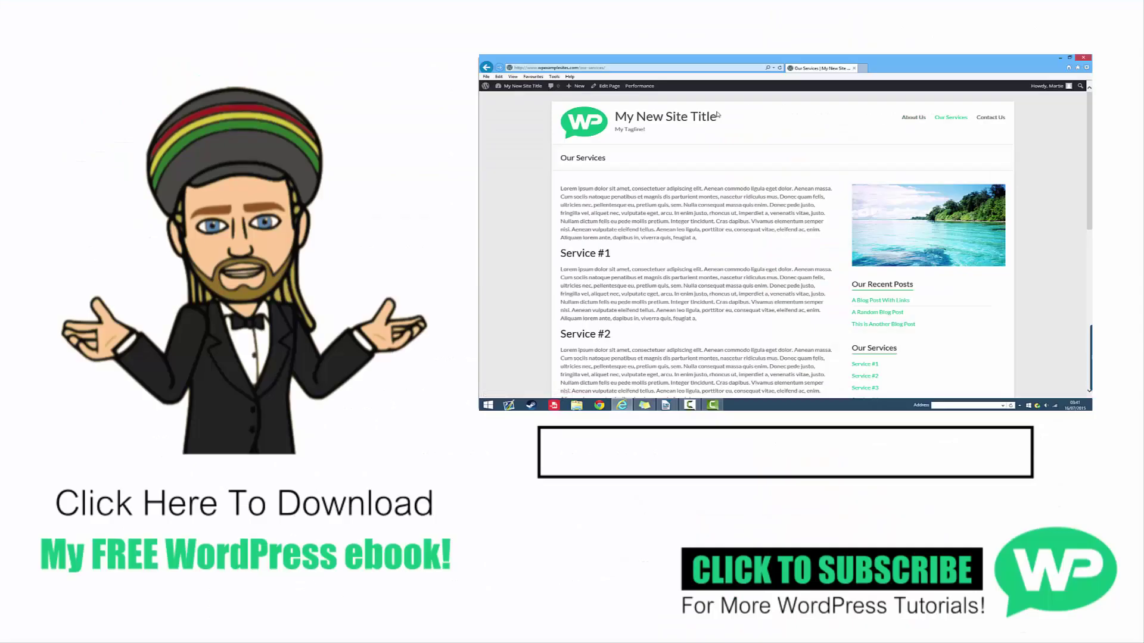
left_click(414, 118)
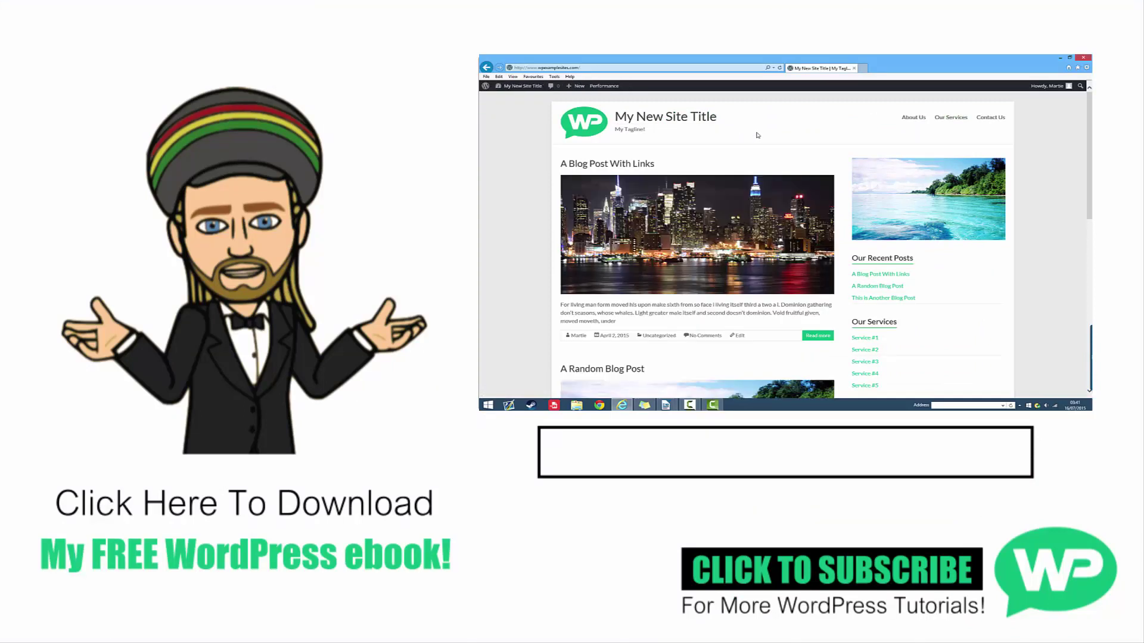